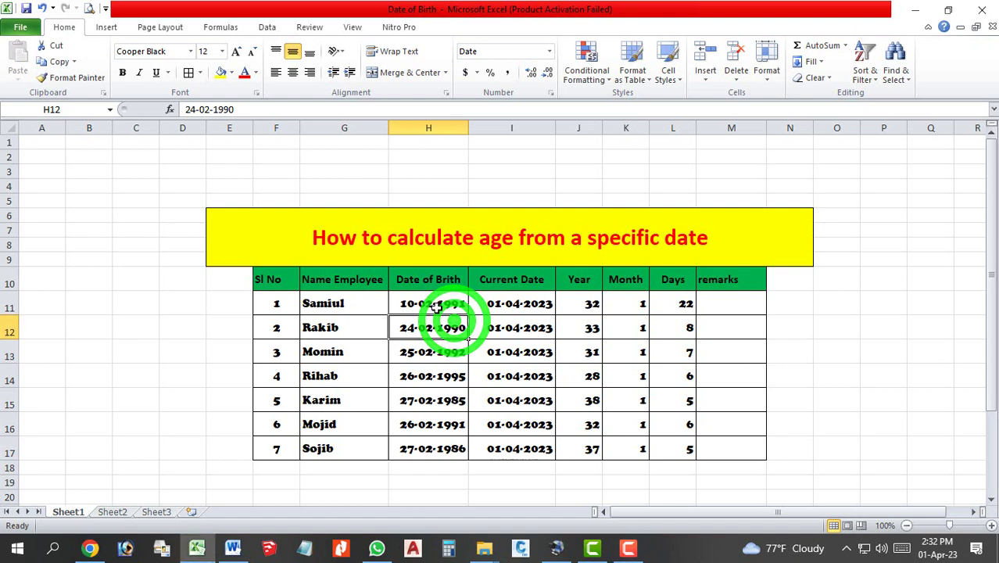
# Step: Examine the first employee's entries in row 11, the date column headers, and the formulas behind Year, Month and Days
pyautogui.click(447, 305)
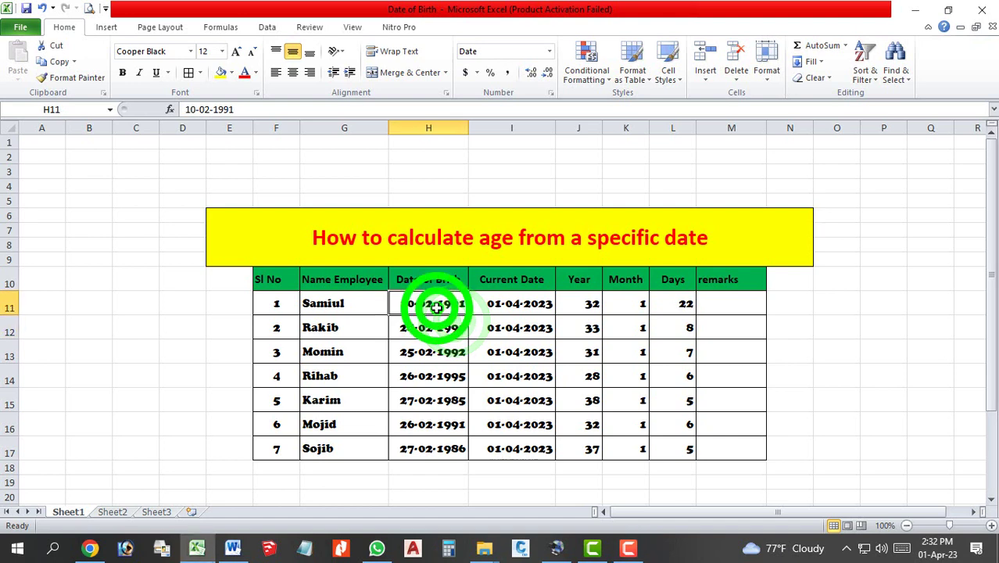
pyautogui.click(271, 303)
pyautogui.click(328, 304)
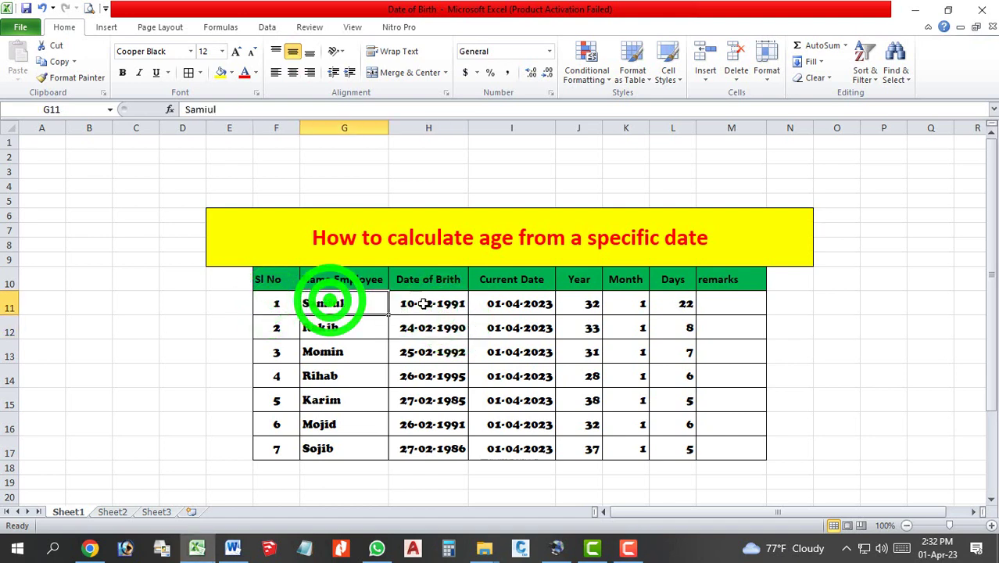
pyautogui.click(432, 304)
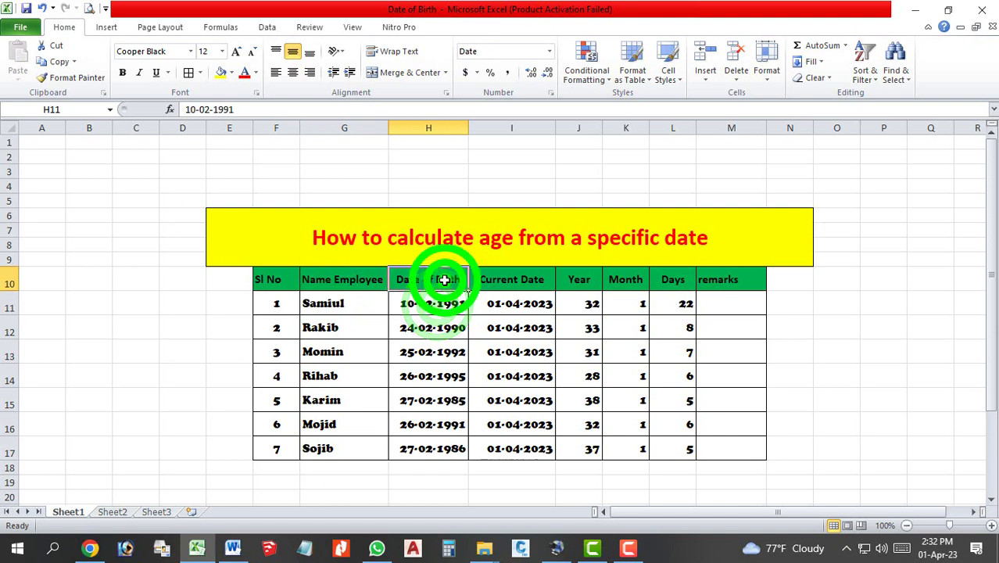
pyautogui.click(443, 281)
pyautogui.click(521, 281)
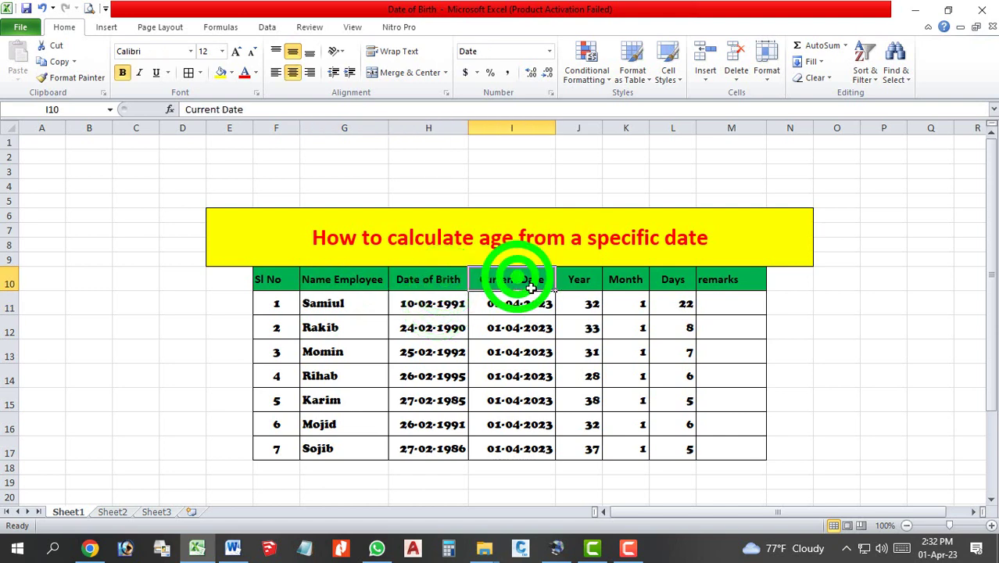
pyautogui.click(593, 305)
pyautogui.click(641, 306)
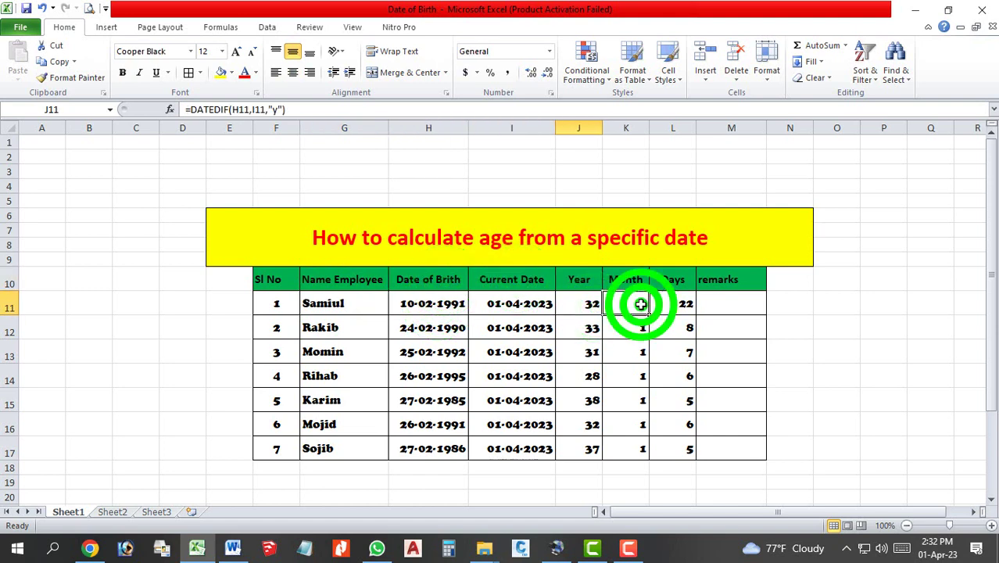
pyautogui.click(686, 303)
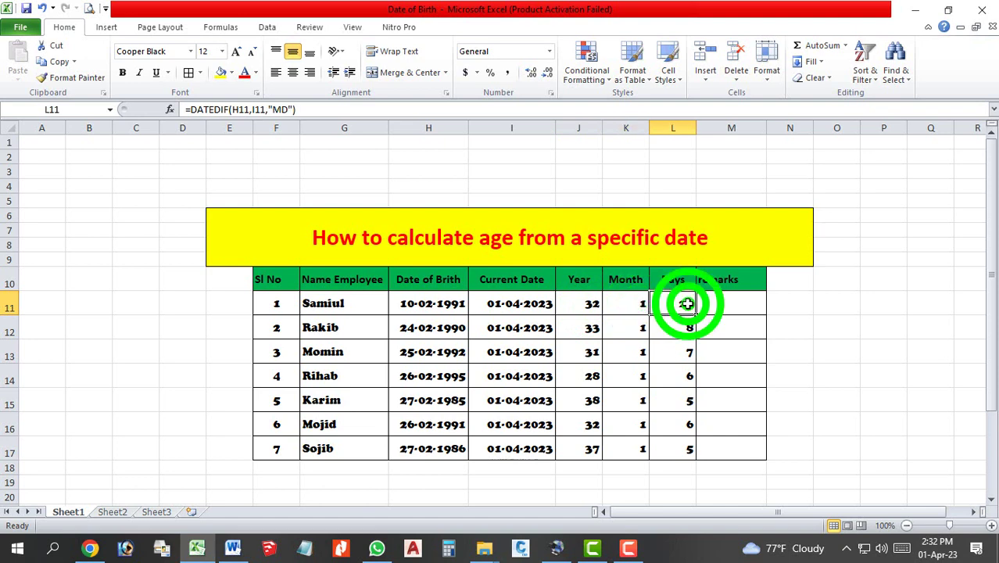
# Step: Move the first employee's birth year in H11 forward by one year and check the calculated Year in J11
pyautogui.click(448, 306)
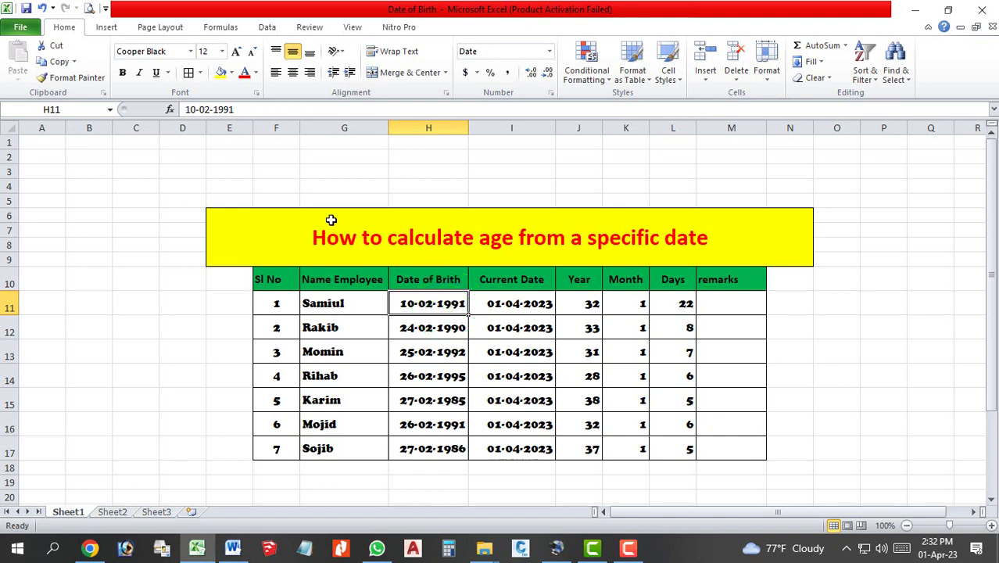
pyautogui.click(240, 109)
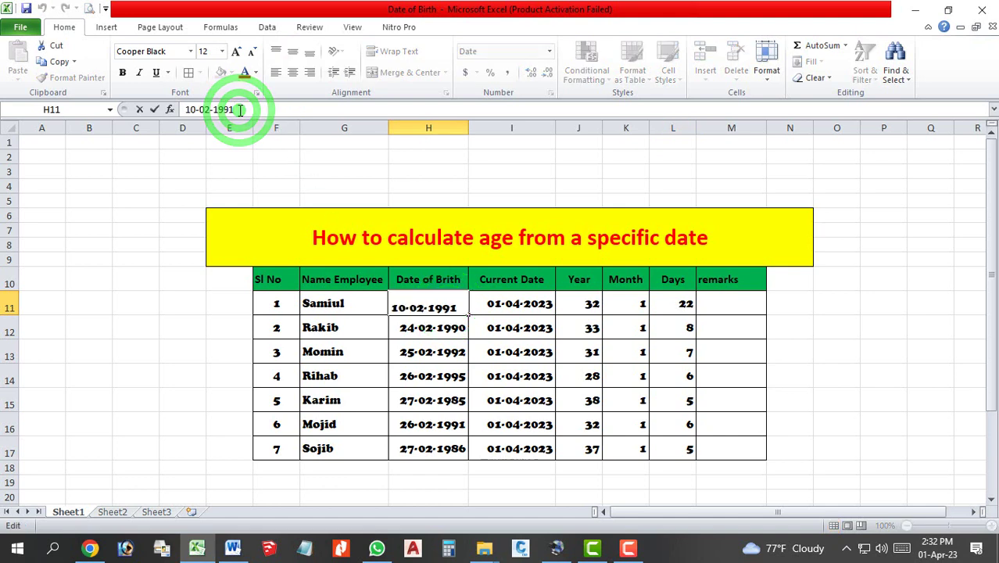
pyautogui.press('BackSpace')
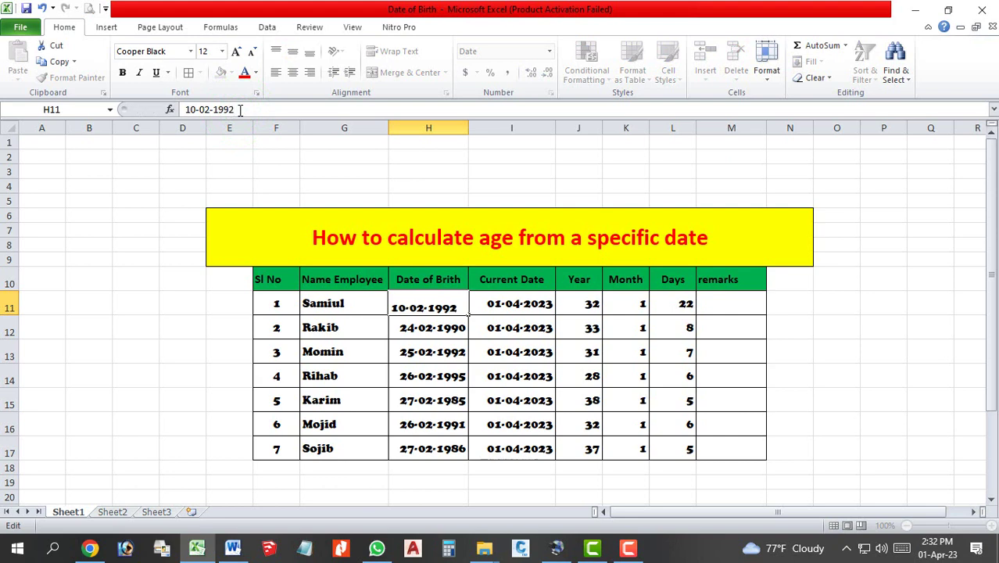
pyautogui.press('Return')
pyautogui.click(586, 310)
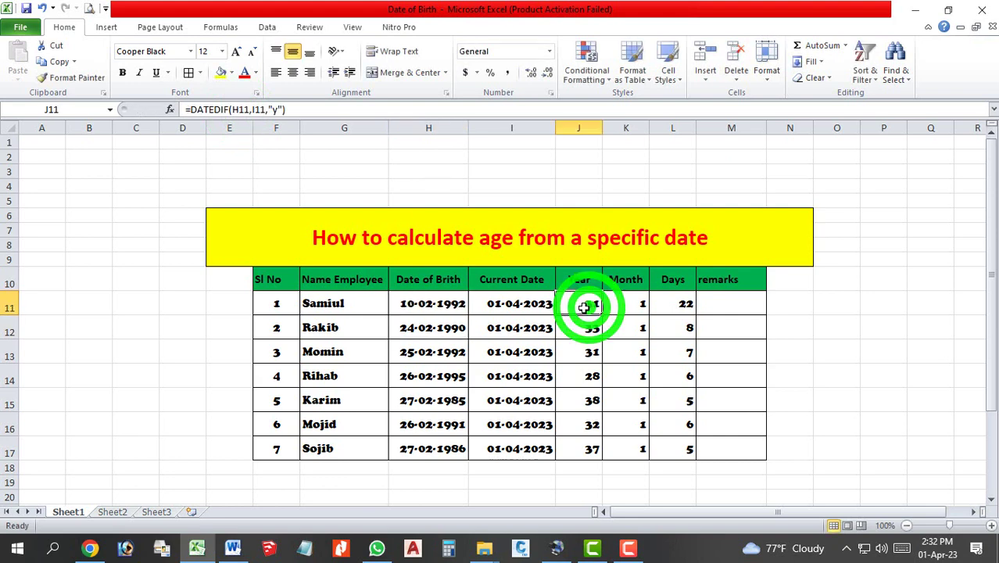
# Step: Advance the birth year in H11 by one more year and recheck the Year result in J11
pyautogui.click(452, 303)
pyautogui.click(244, 109)
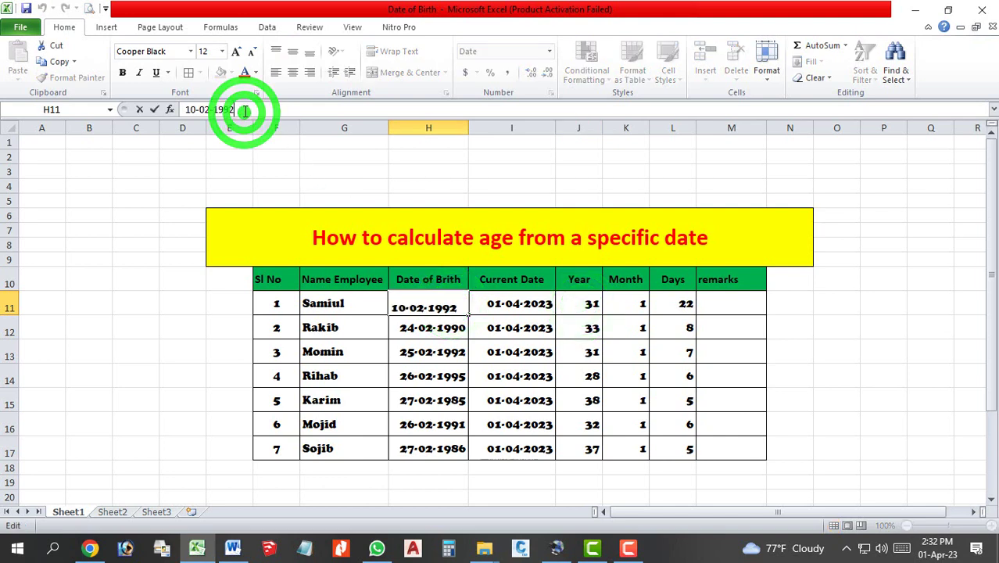
pyautogui.press('BackSpace')
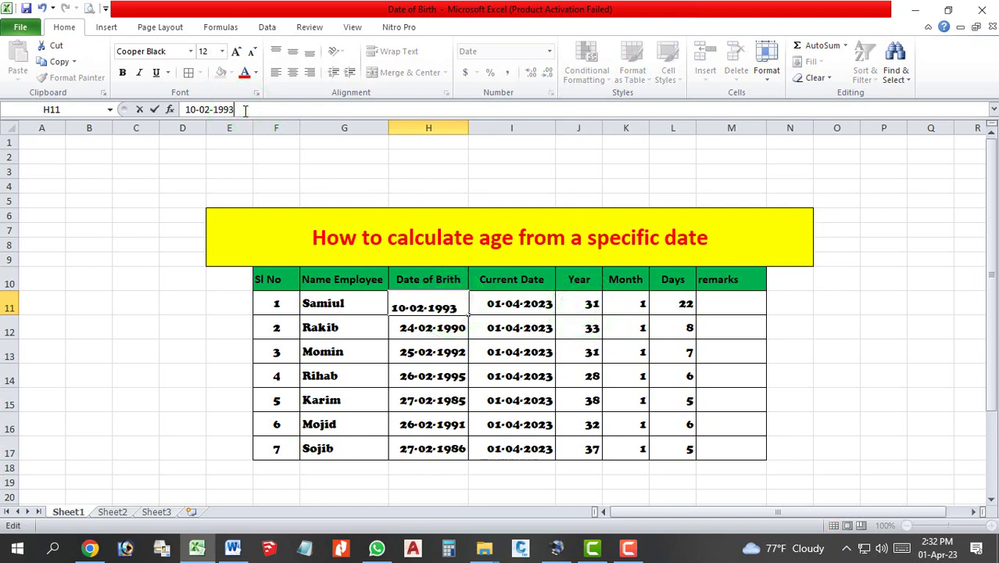
pyautogui.write('3')
pyautogui.press('Return')
pyautogui.click(585, 309)
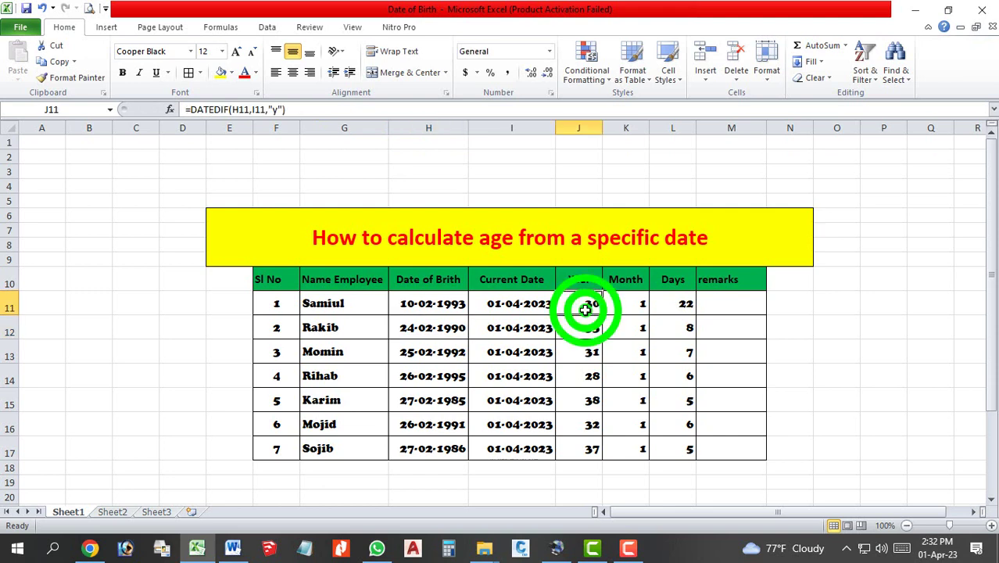
# Step: Advance the birth year in H11 by seven years and check the Year, Month and Days results in row 11
pyautogui.click(400, 300)
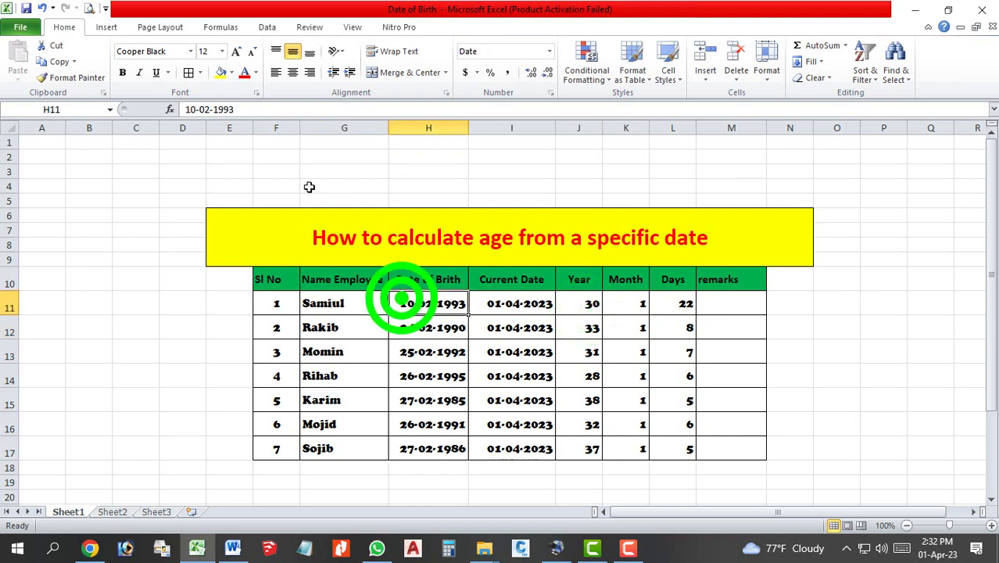
pyautogui.click(245, 109)
pyautogui.press('BackSpace')
pyautogui.press('BackSpace')
pyautogui.press('BackSpace')
pyautogui.press('BackSpace')
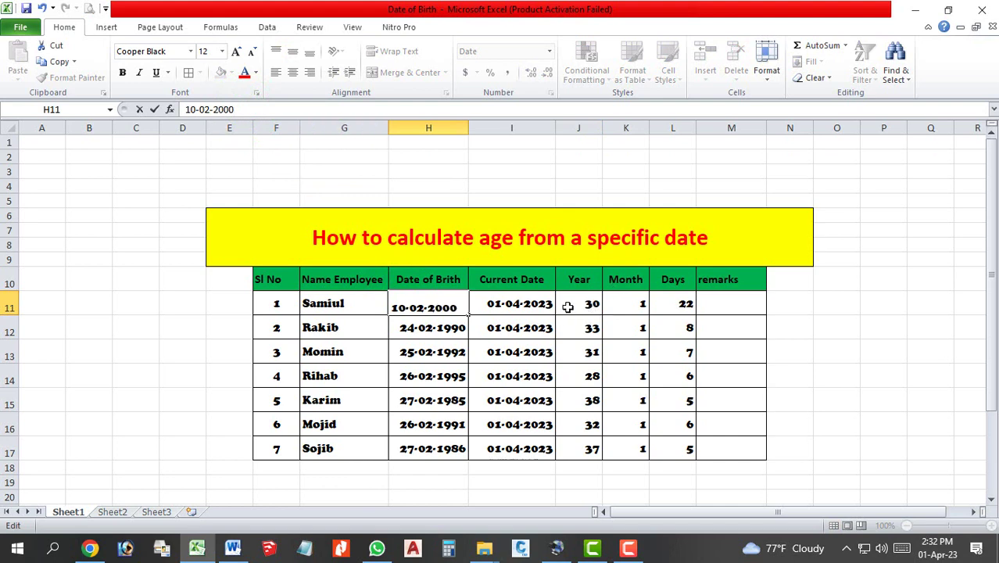
pyautogui.press('Return')
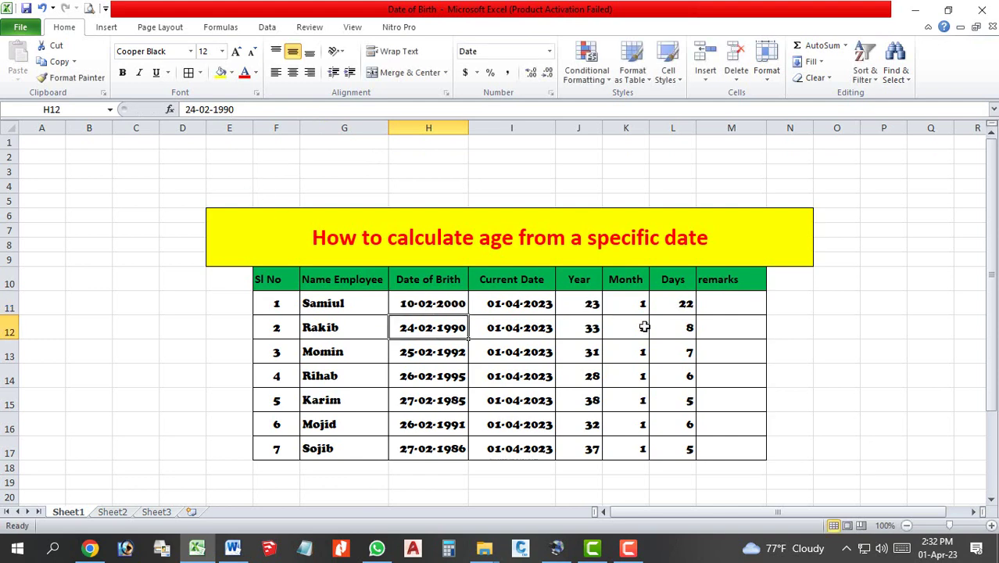
pyautogui.click(586, 305)
pyautogui.click(637, 305)
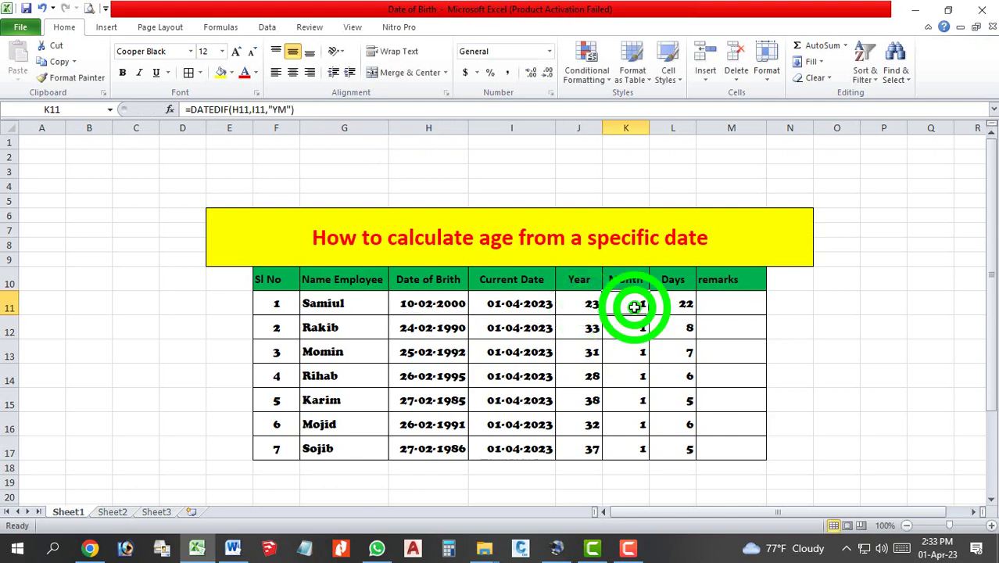
pyautogui.click(688, 305)
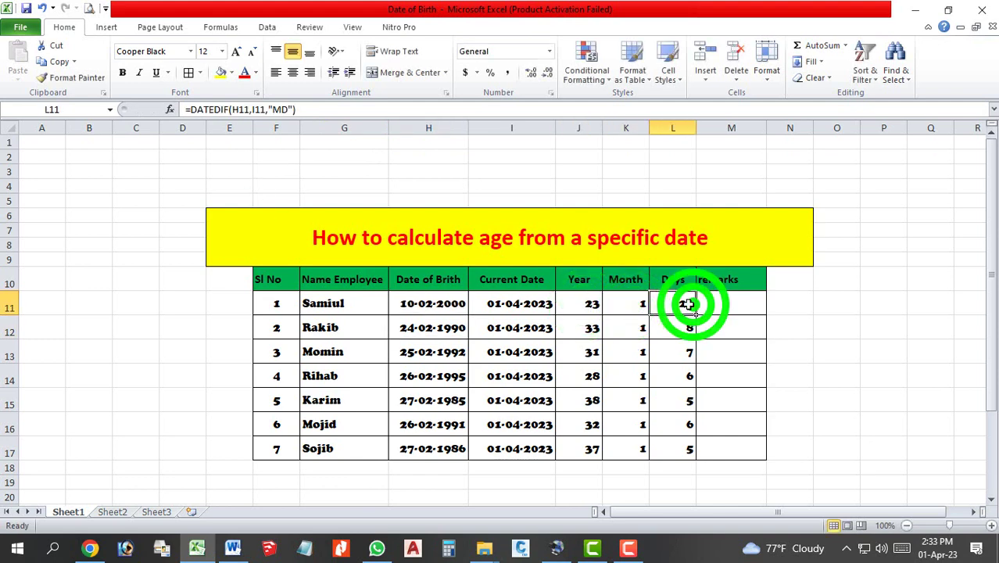
# Step: Change only the day of the birth date in H11 to the first of the month, and check the row's age results
pyautogui.click(423, 303)
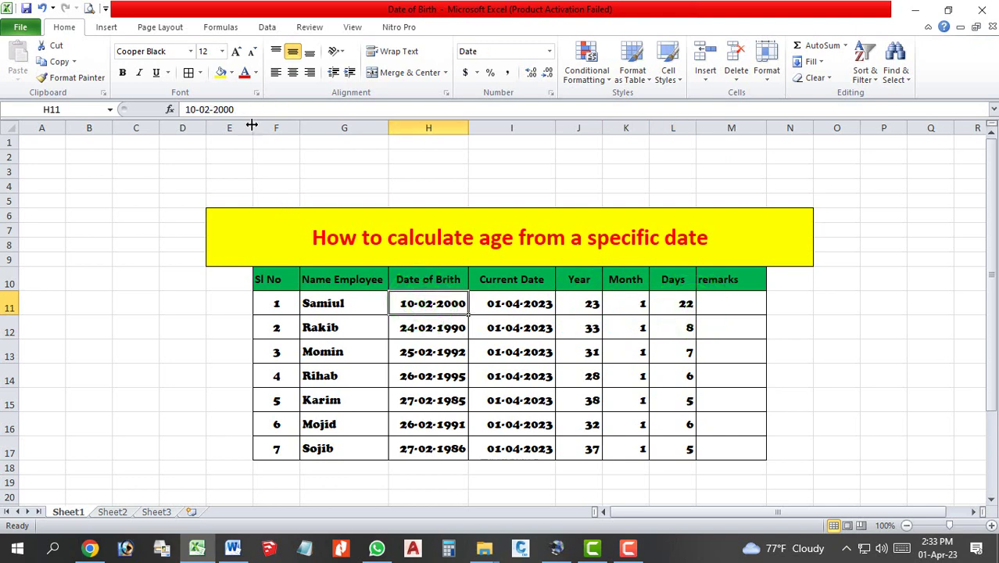
pyautogui.click(198, 108)
pyautogui.press('BackSpace')
pyautogui.press('BackSpace')
pyautogui.press('BackSpace')
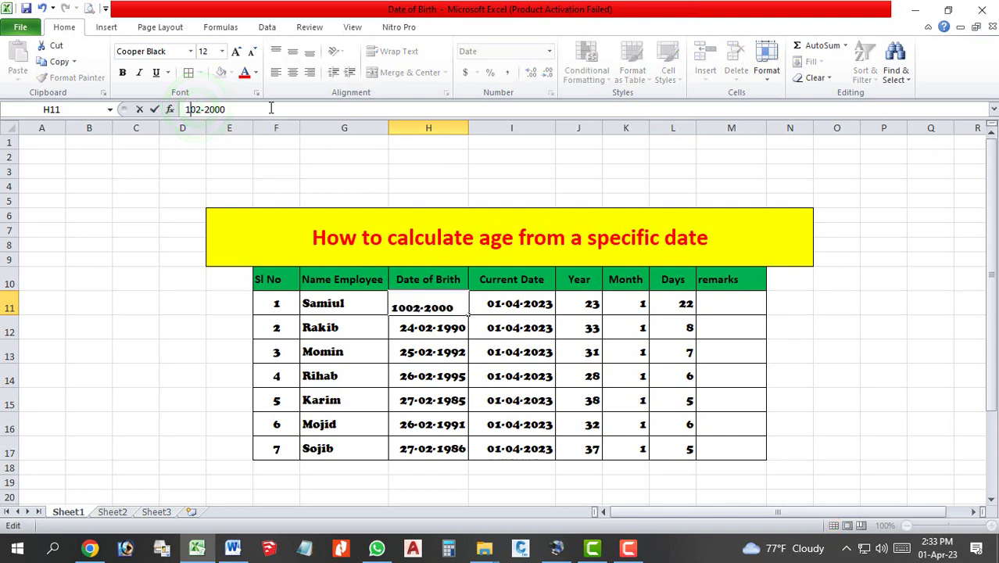
pyautogui.write('01-')
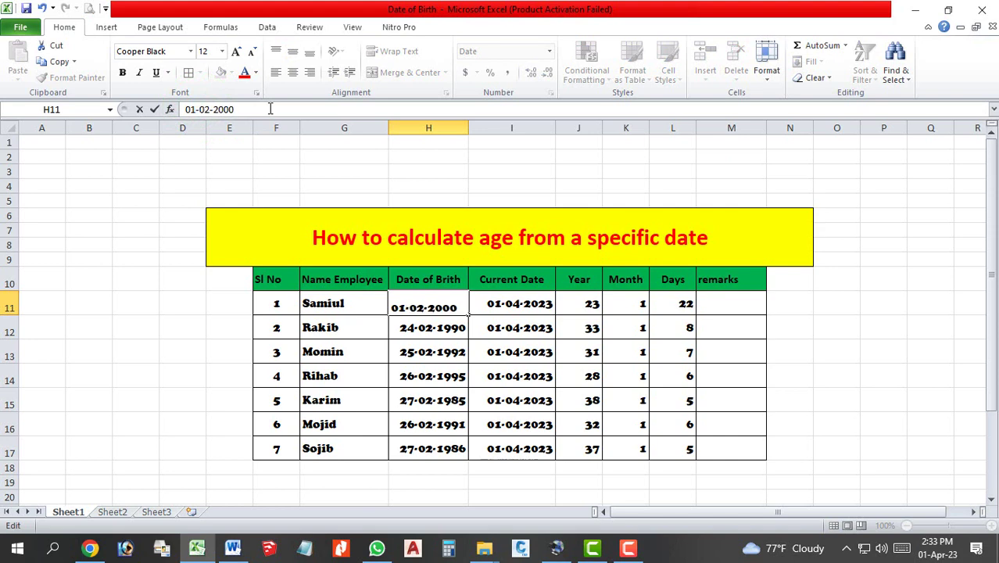
pyautogui.press('Return')
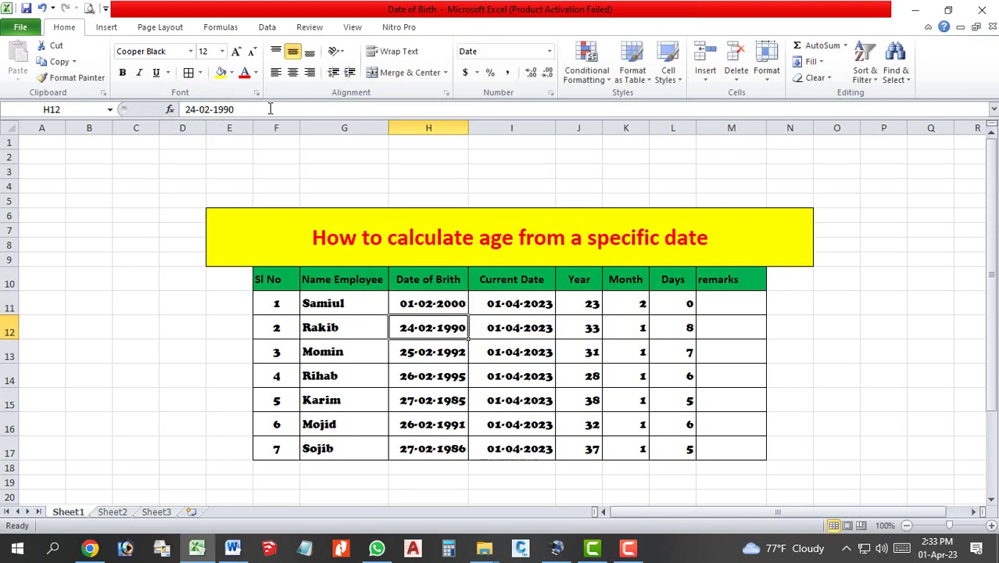
pyautogui.click(581, 303)
pyautogui.click(630, 303)
pyautogui.click(671, 305)
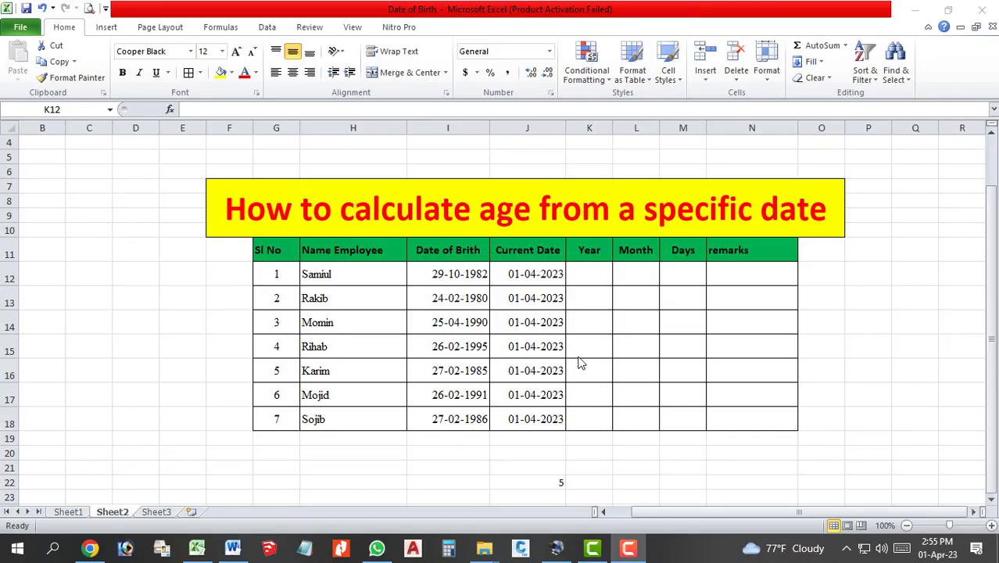
# Step: Enter the formula =Datedif(I12,J12,"Y") in the first employee's Year cell, K12, on Sheet2
pyautogui.click(599, 274)
pyautogui.write('=')
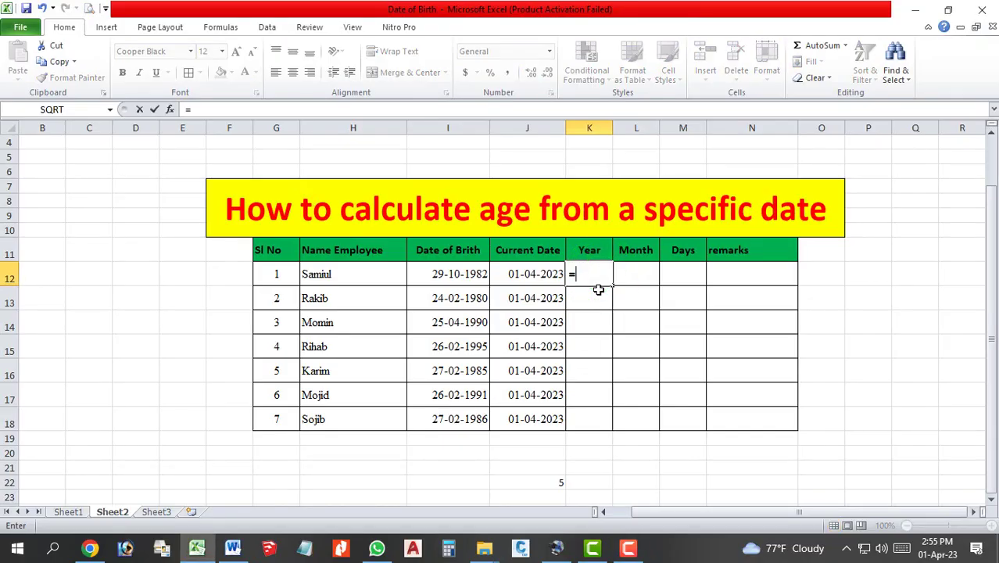
pyautogui.write('Date')
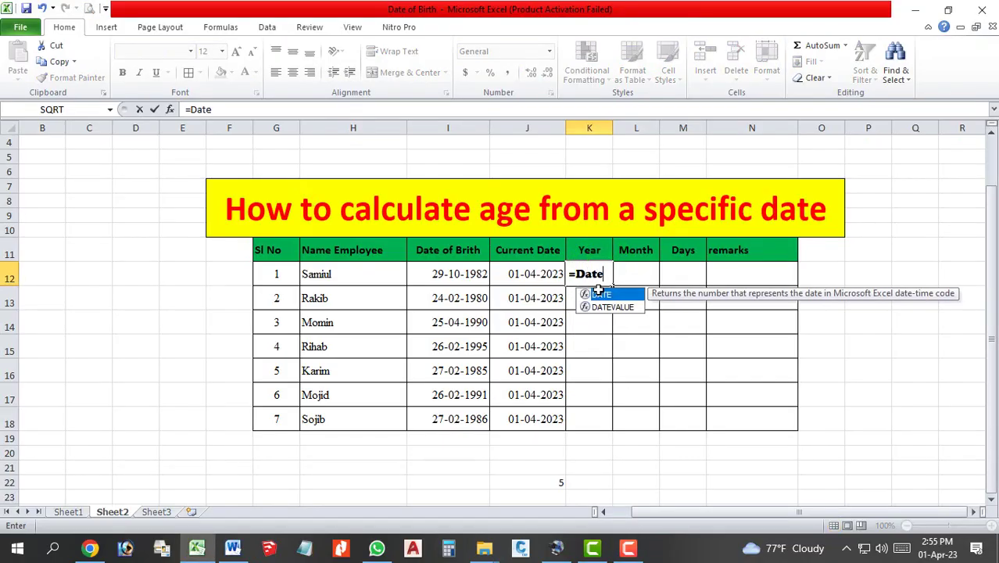
pyautogui.write('dif')
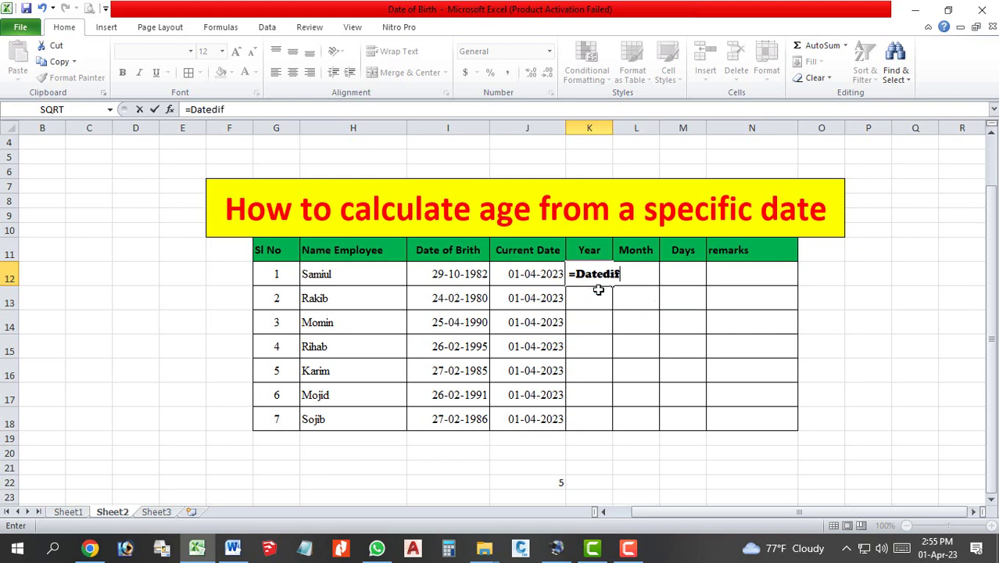
pyautogui.write('(')
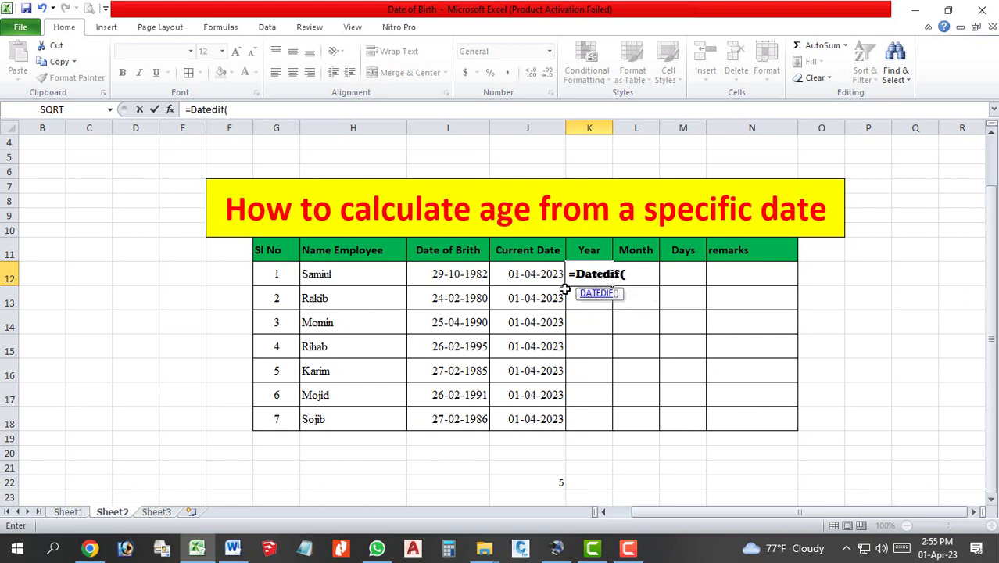
pyautogui.click(436, 274)
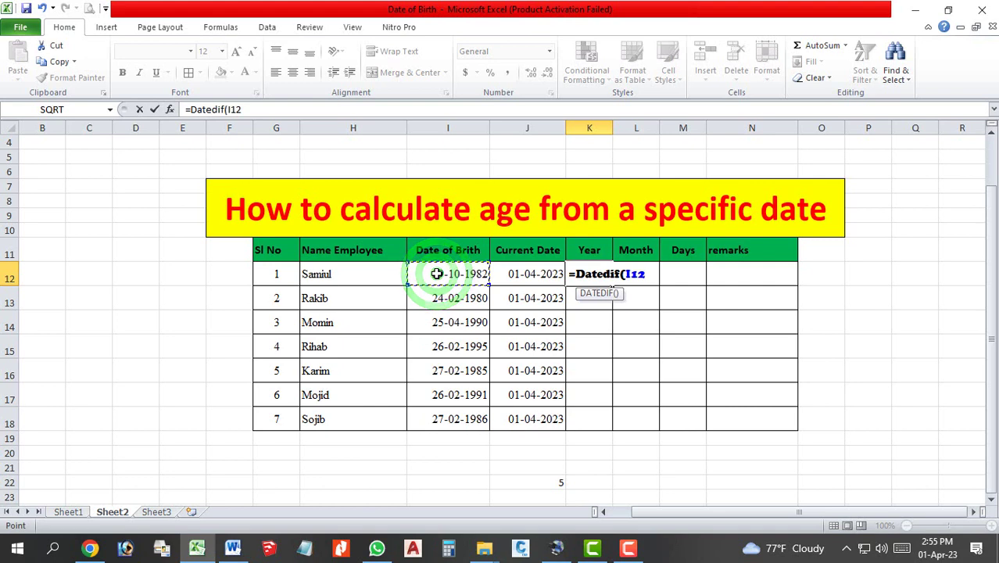
pyautogui.write(',')
pyautogui.click(529, 275)
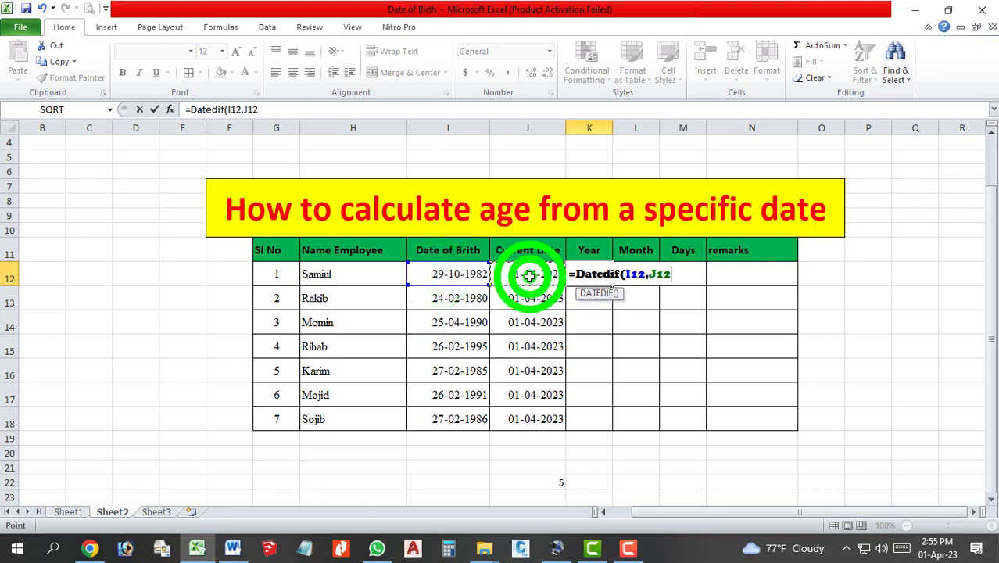
pyautogui.write(',"Y')
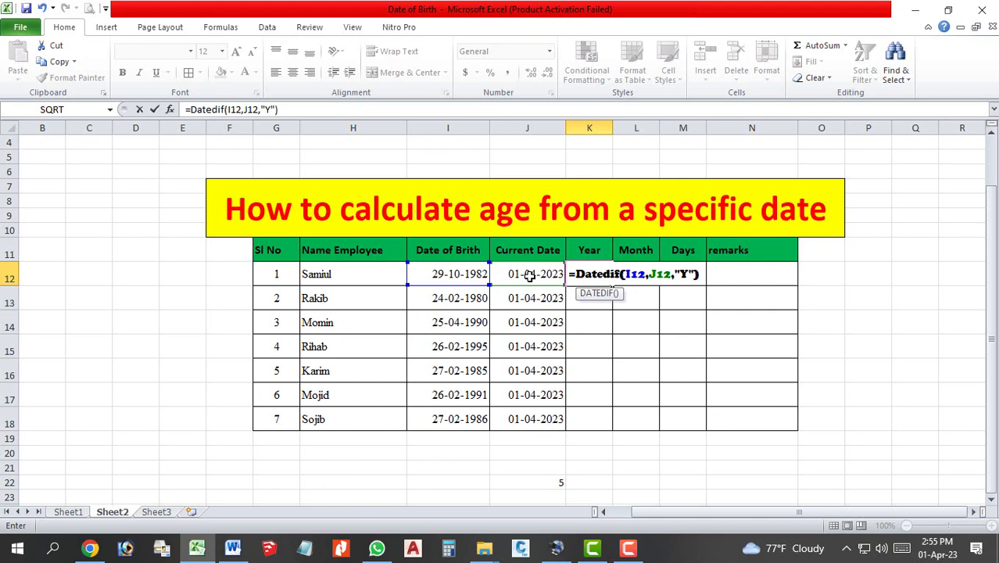
pyautogui.press('Return')
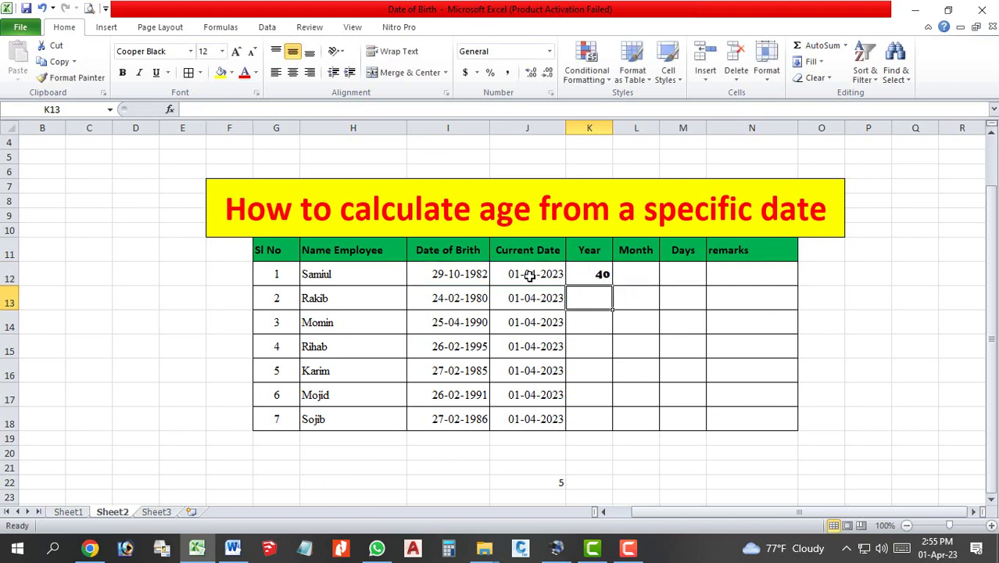
# Step: Enter the formula =Datedif(I12,J12,"YM") in the first employee's Month cell, L12
pyautogui.click(636, 276)
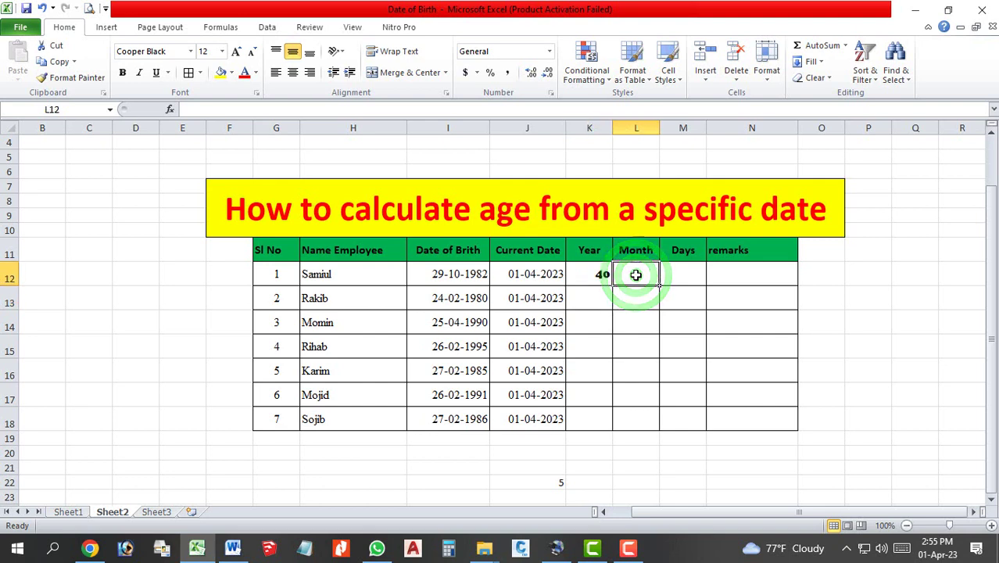
pyautogui.write('=')
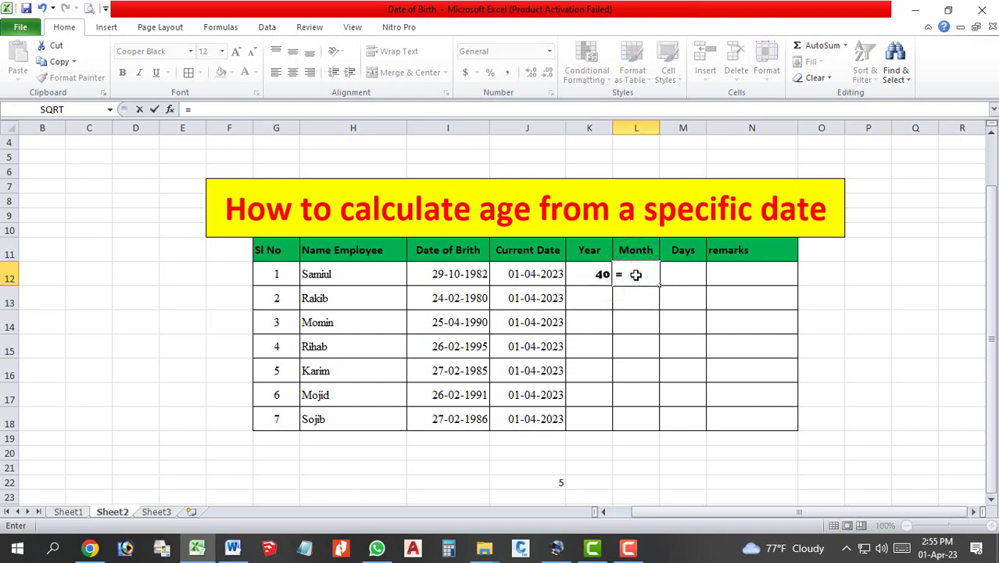
pyautogui.write('Da')
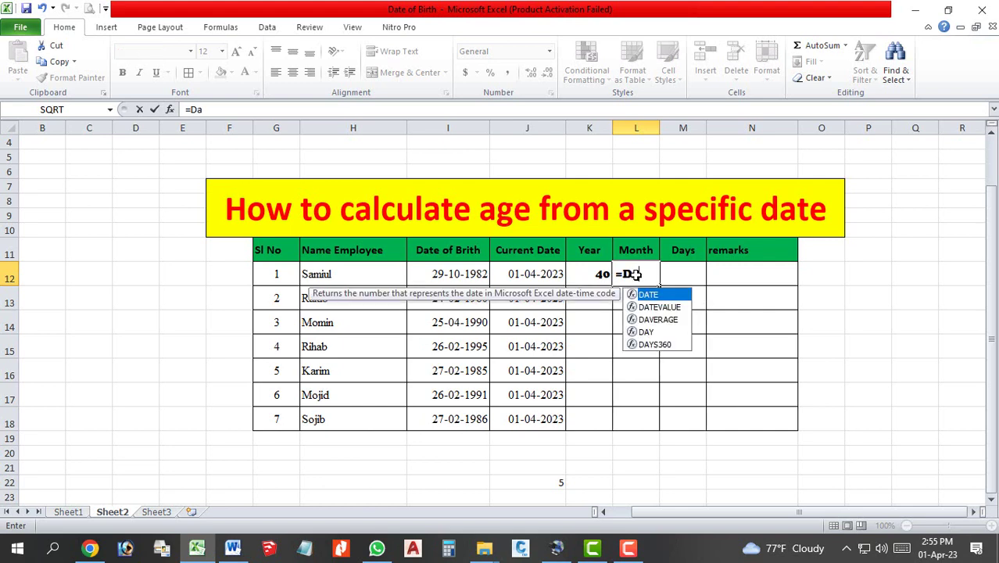
pyautogui.write('ted')
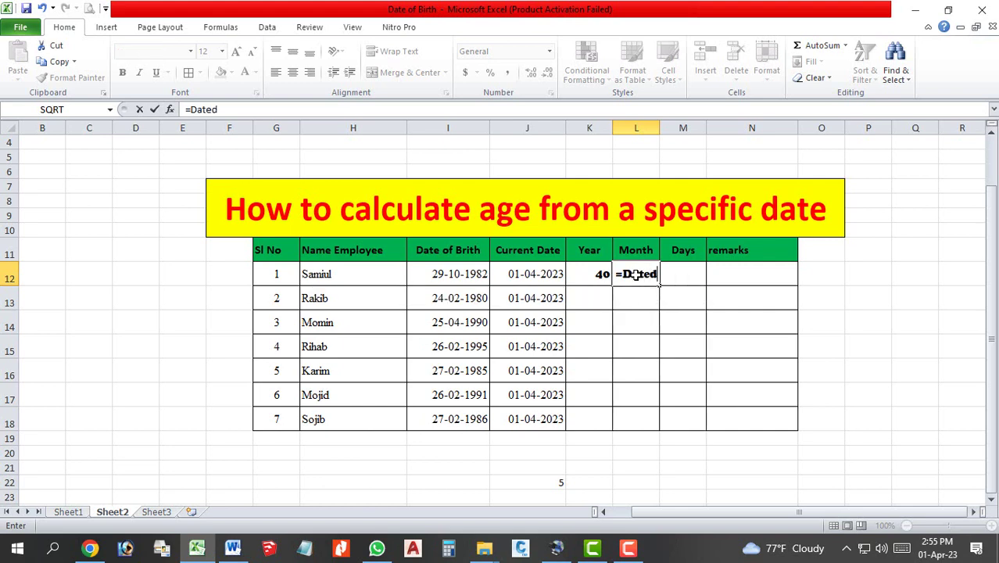
pyautogui.write('if(')
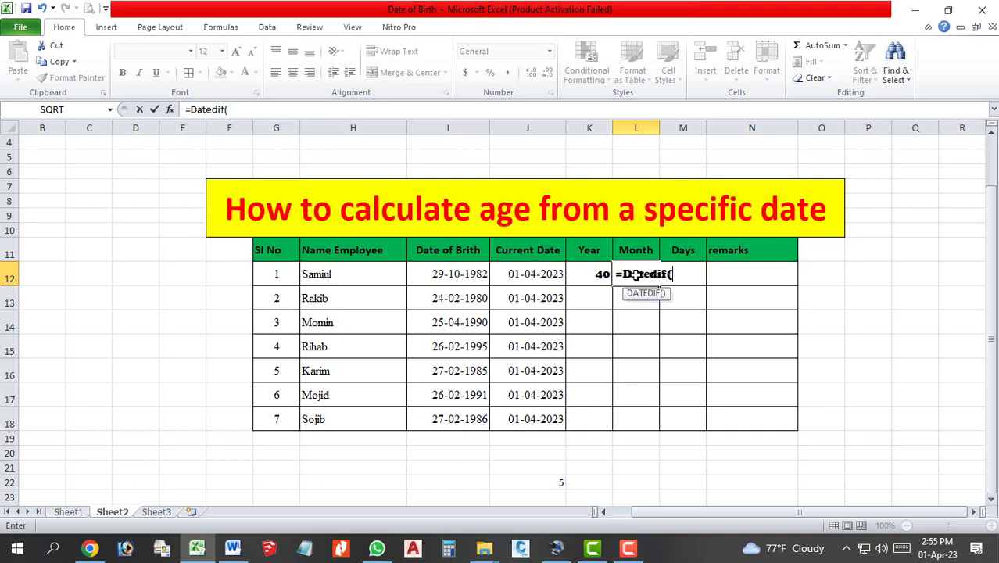
pyautogui.click(463, 276)
pyautogui.write(',')
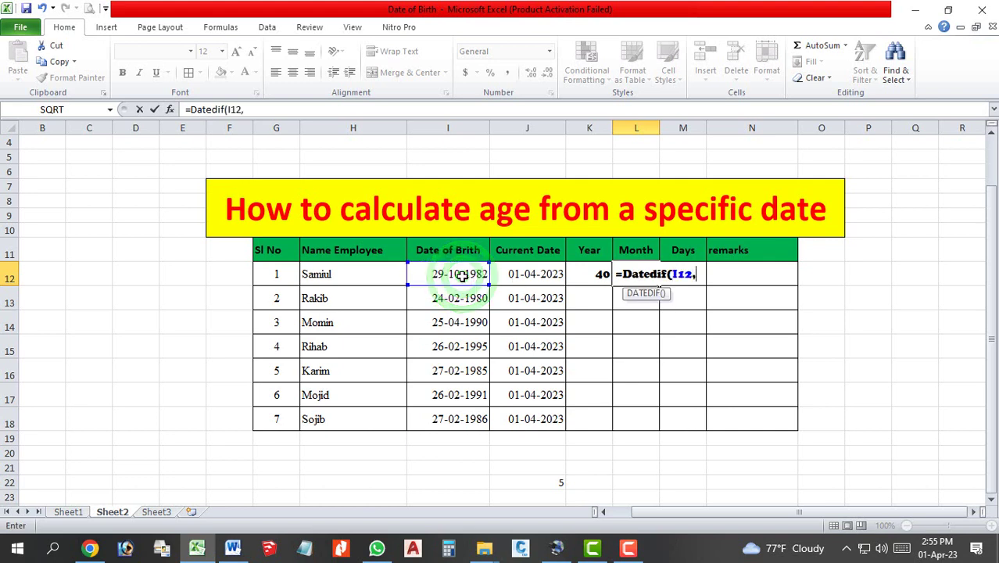
pyautogui.click(510, 275)
pyautogui.write(',')
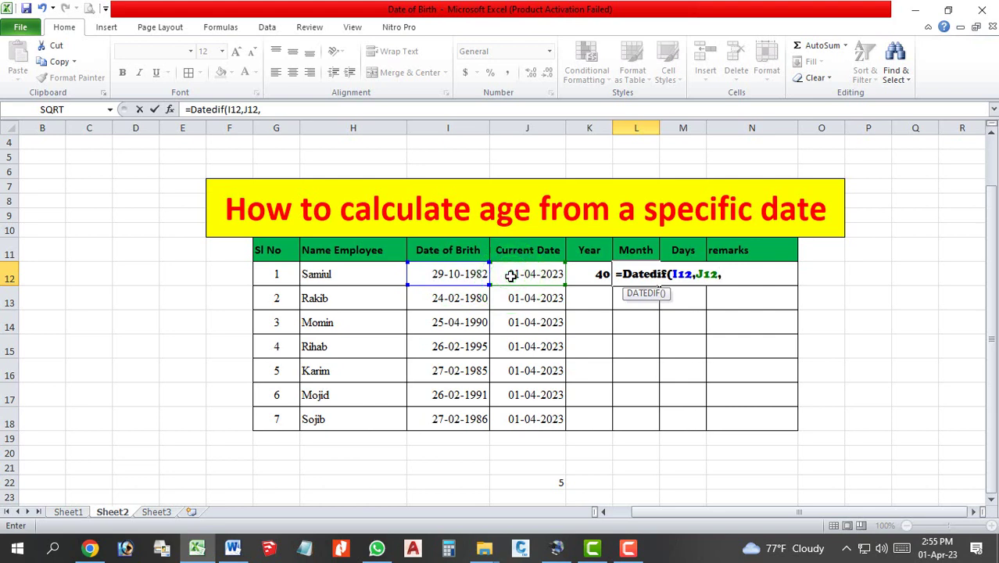
pyautogui.write('Y')
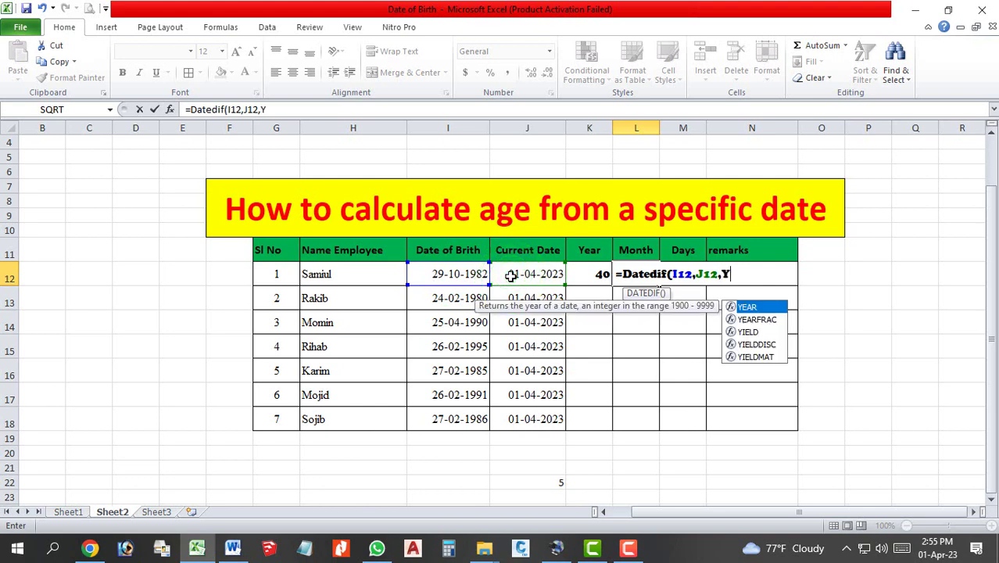
pyautogui.write('M')
pyautogui.press('BackSpace')
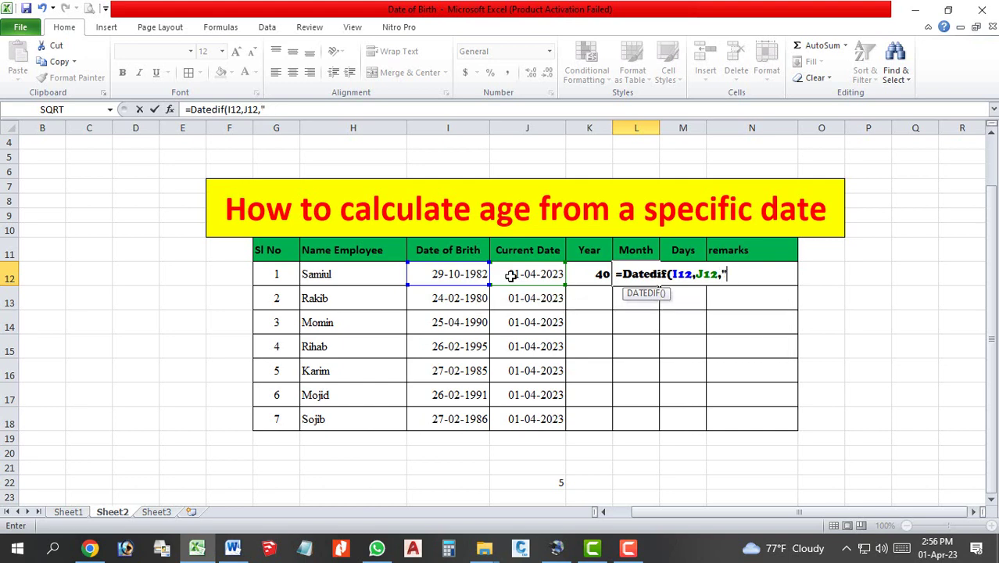
pyautogui.write('M")')
pyautogui.press('Return')
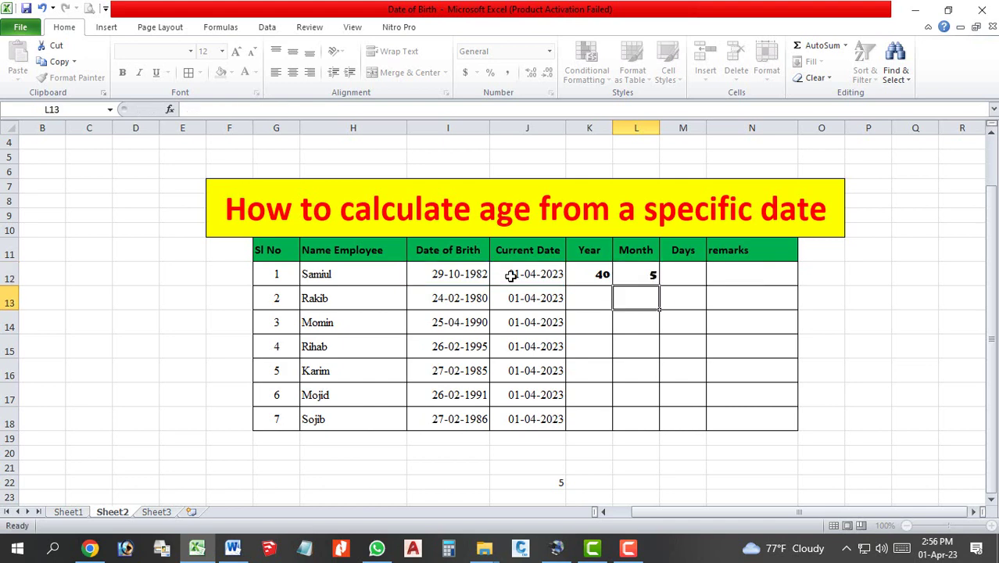
# Step: Enter the formula =datedif(I12,J12,"MD") in the first employee's Days cell, M12
pyautogui.click(690, 273)
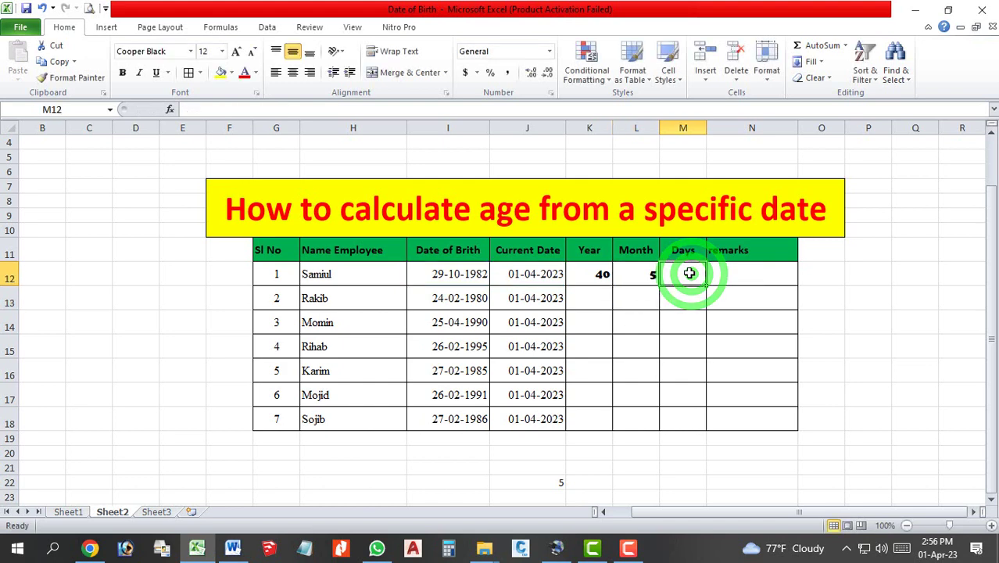
pyautogui.write('=d')
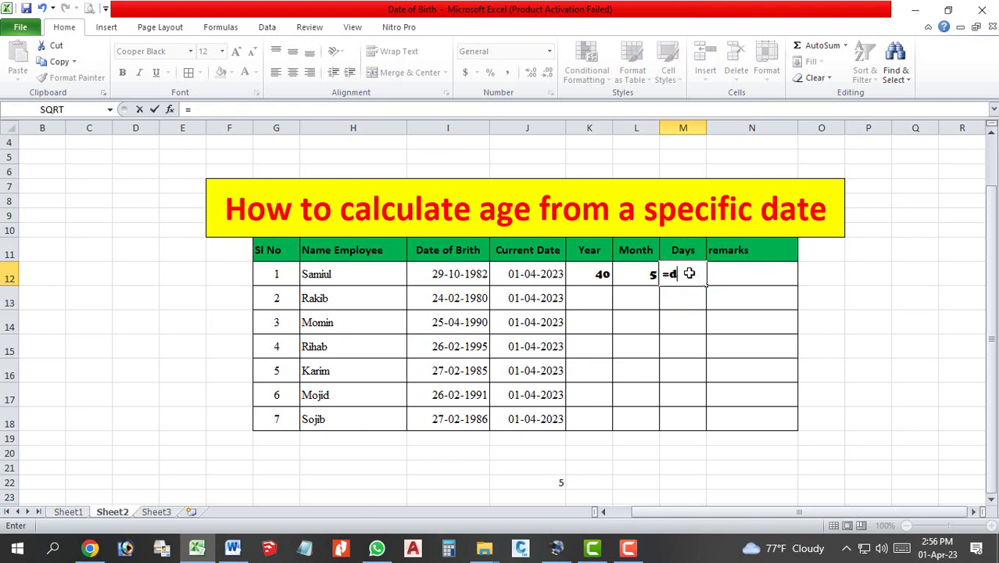
pyautogui.write('atedif')
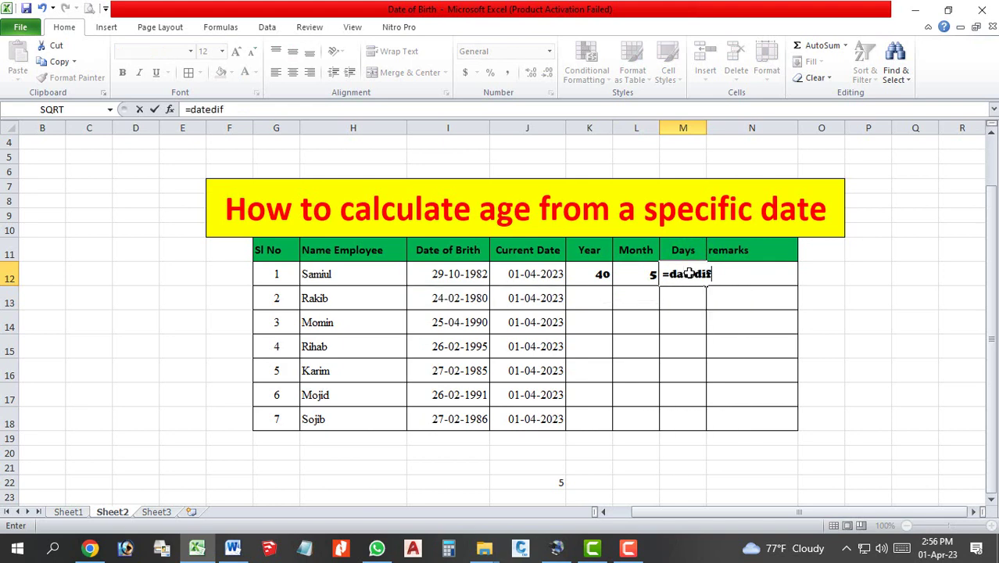
pyautogui.write('(')
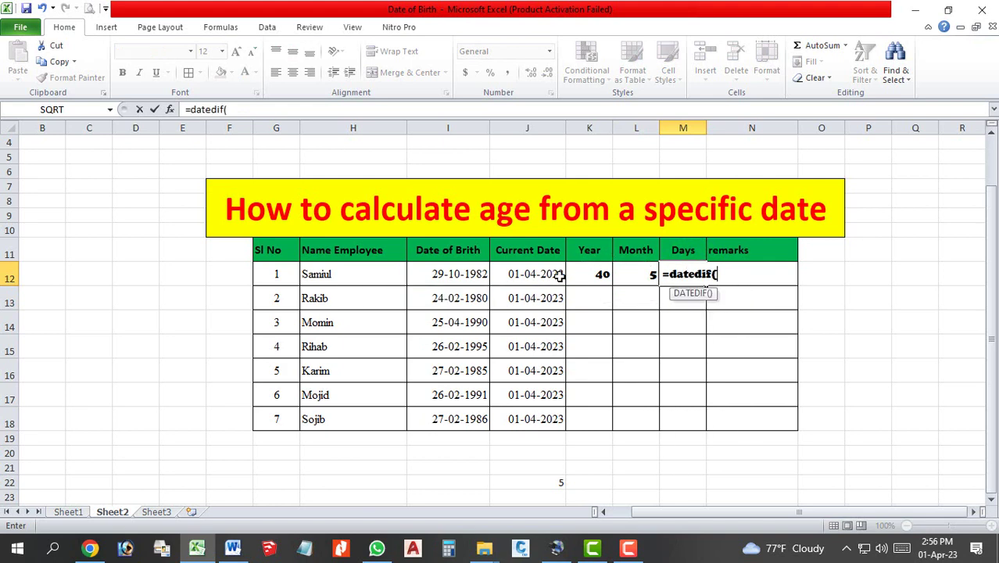
pyautogui.click(483, 274)
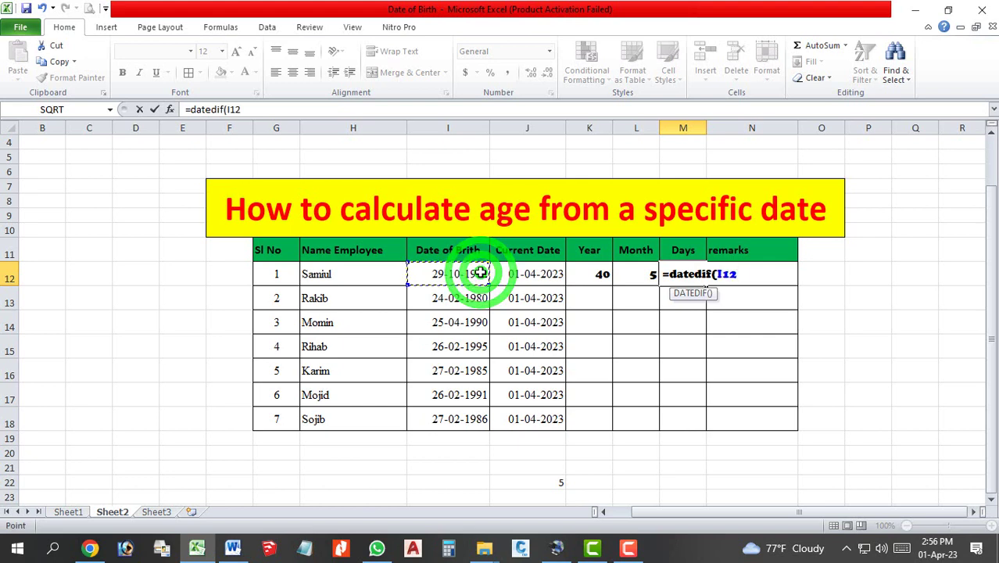
pyautogui.write(',')
pyautogui.click(519, 277)
pyautogui.write(',')
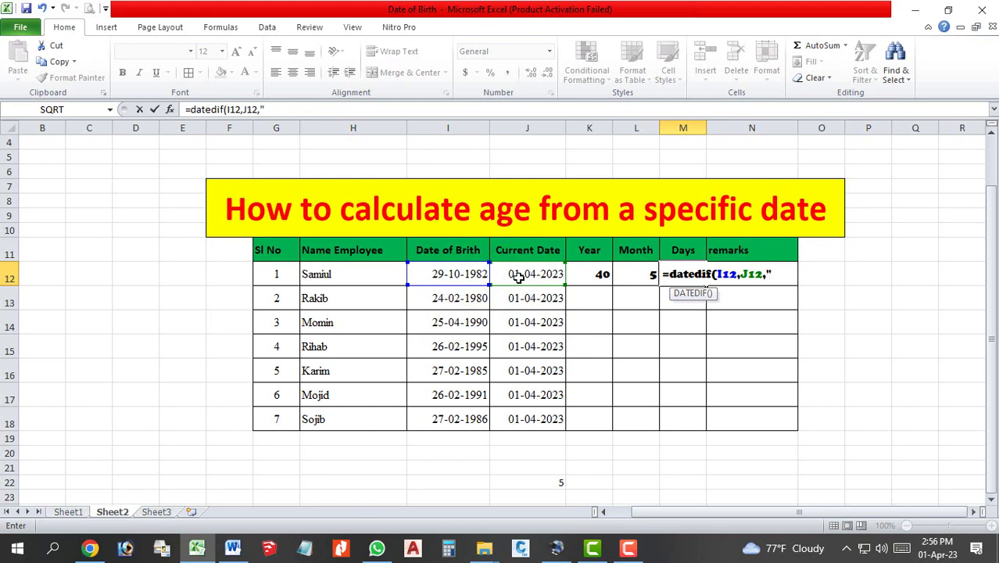
pyautogui.write('"MD")')
pyautogui.press('Return')
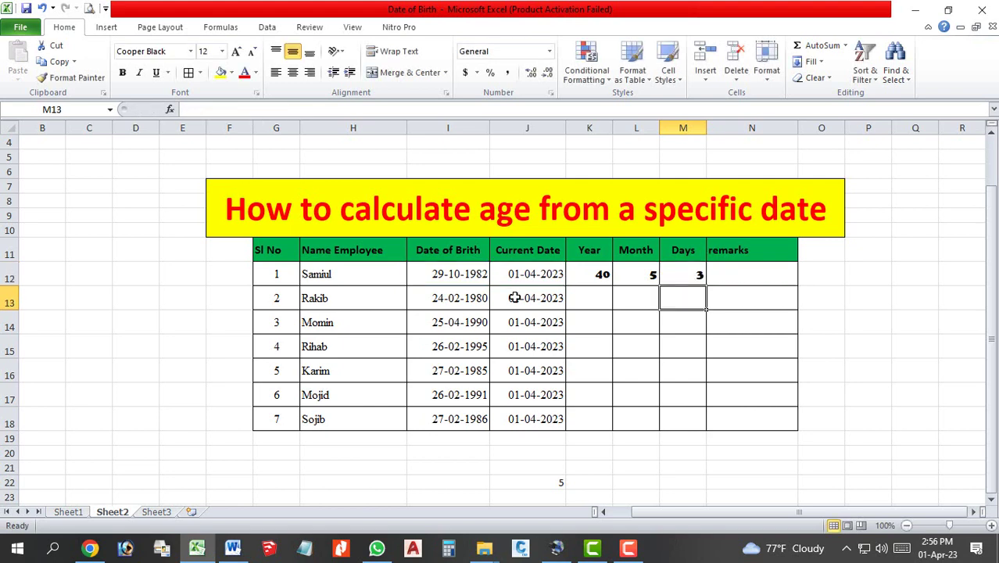
# Step: Fill the Year, Month and Days formulas from K12:M12 down to row 18 for all the other employees
pyautogui.click(603, 275)
pyautogui.click(639, 276)
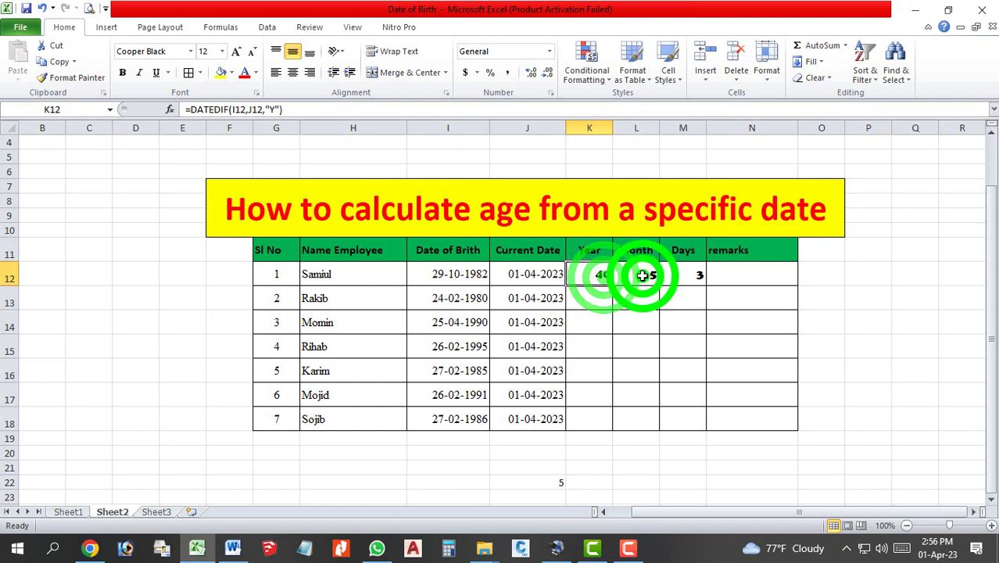
pyautogui.click(696, 275)
pyautogui.moveTo(602, 275); pyautogui.dragTo(704, 426)
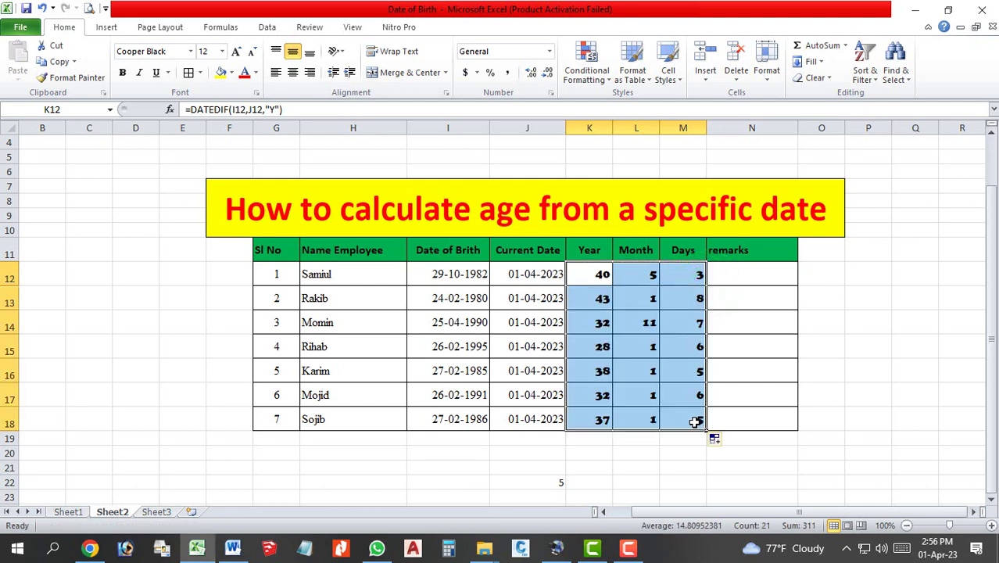
pyautogui.click(644, 379)
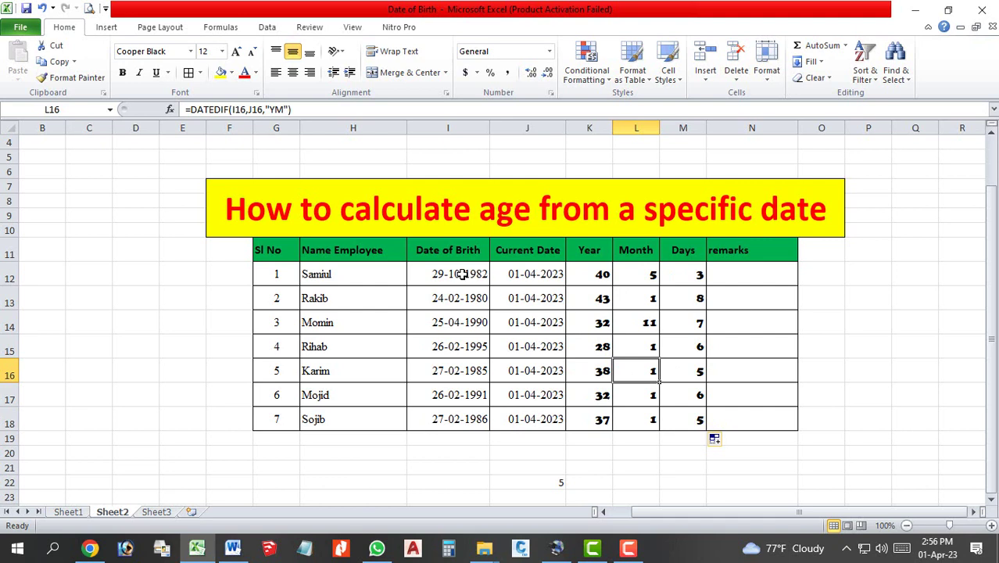
# Step: Advance the first employee's birth year in I12 by ten years, keeping the same day and month
pyautogui.click(537, 273)
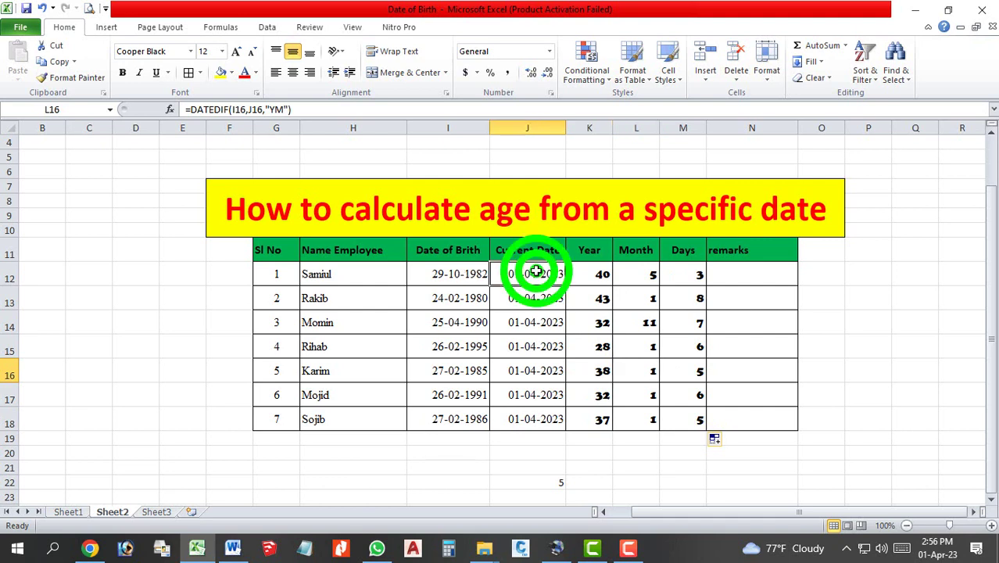
pyautogui.click(459, 275)
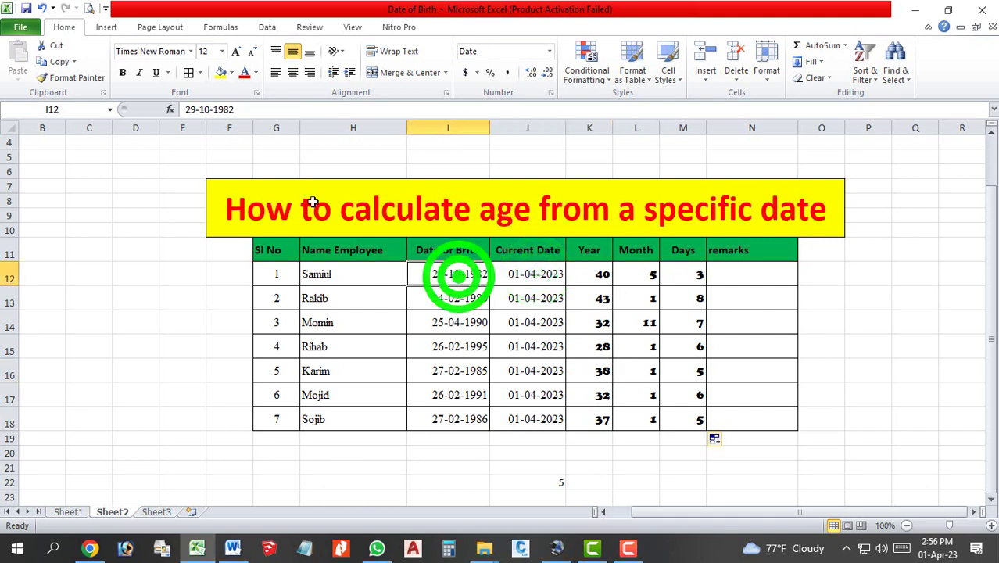
pyautogui.click(238, 110)
pyautogui.press('BackSpace')
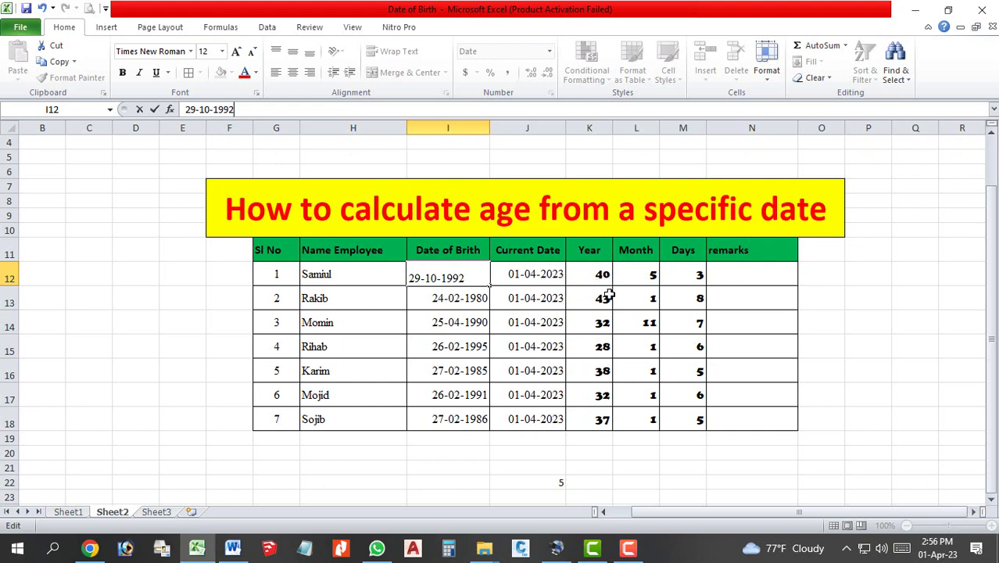
pyautogui.press('Return')
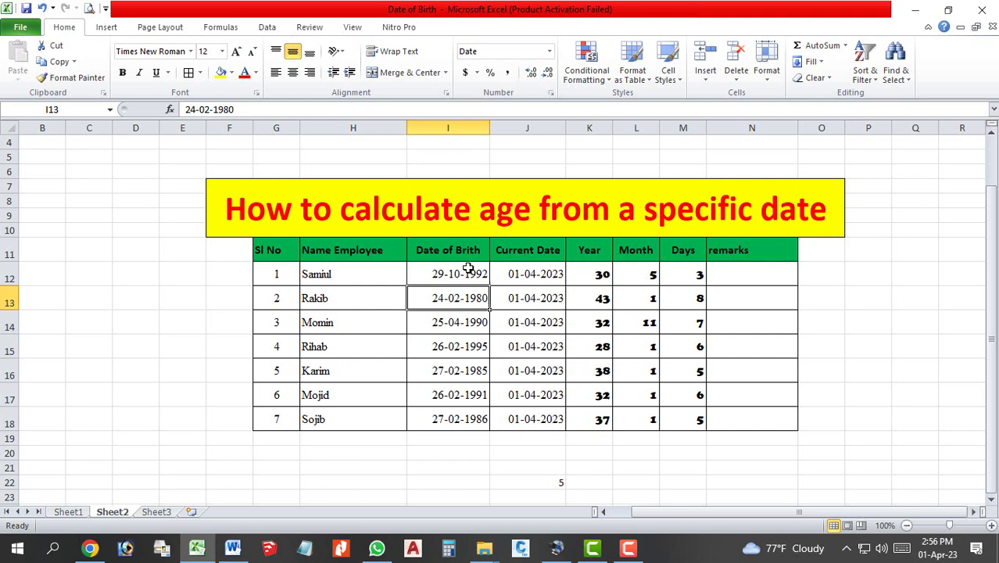
# Step: Advance the second employee's birth year in I13 by ten years and check the Year result in K13
pyautogui.click(240, 110)
pyautogui.press('BackSpace')
pyautogui.press('BackSpace')
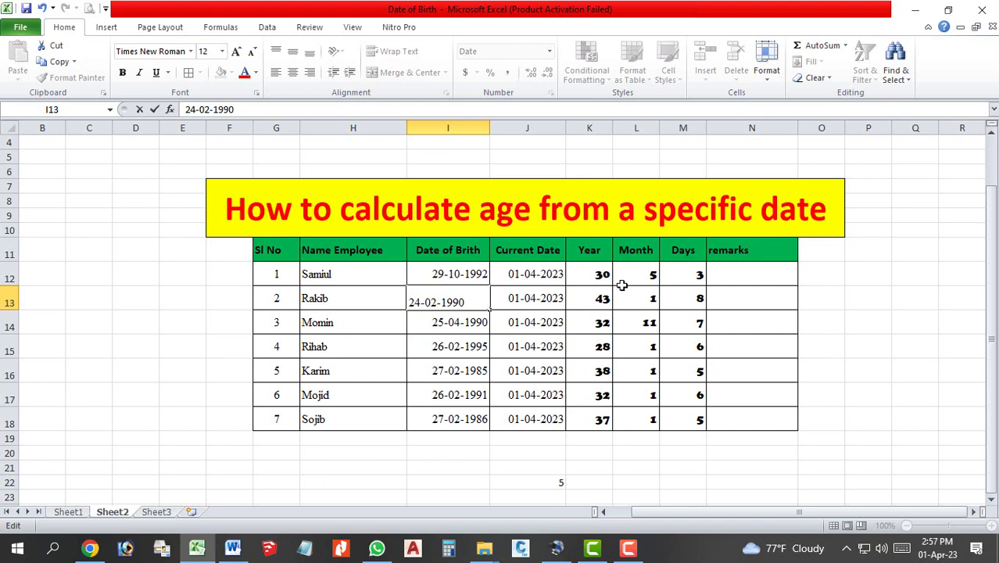
pyautogui.press('Return')
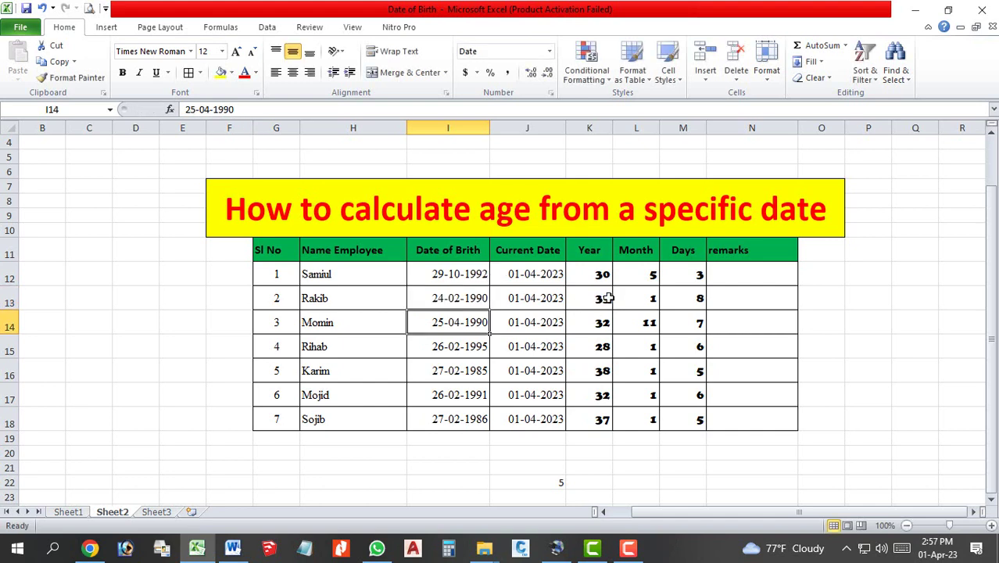
# Step: Open the third employee's birth date in I14 for editing
pyautogui.click(443, 322)
pyautogui.click(234, 108)
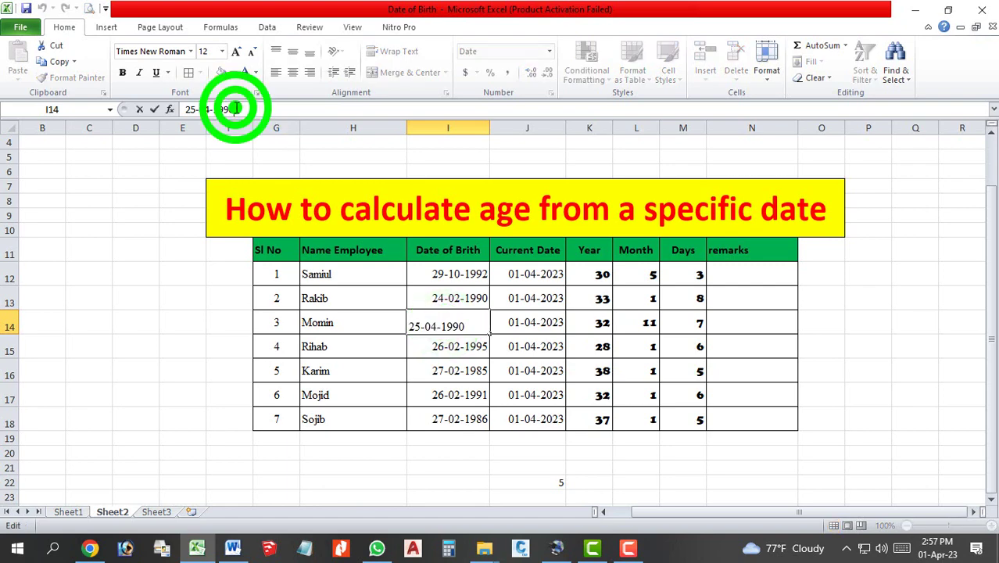